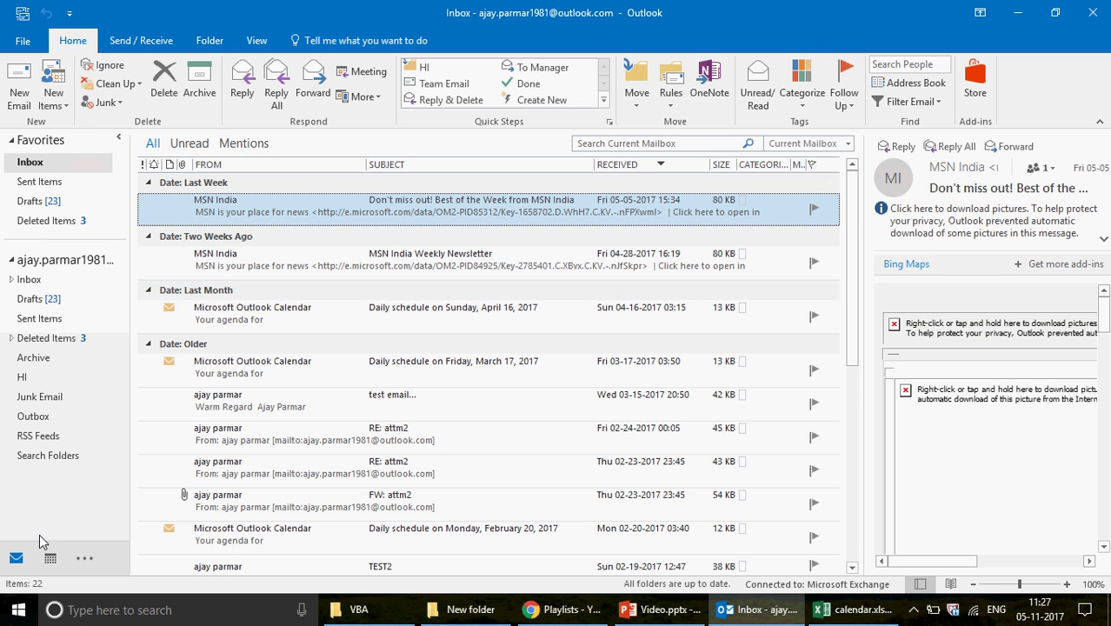
Open a blank appointment from the Outlook calendar, close it unsaved, and return to calendar.xlsm
{"action": "left_click", "coordinate": [51, 559]}
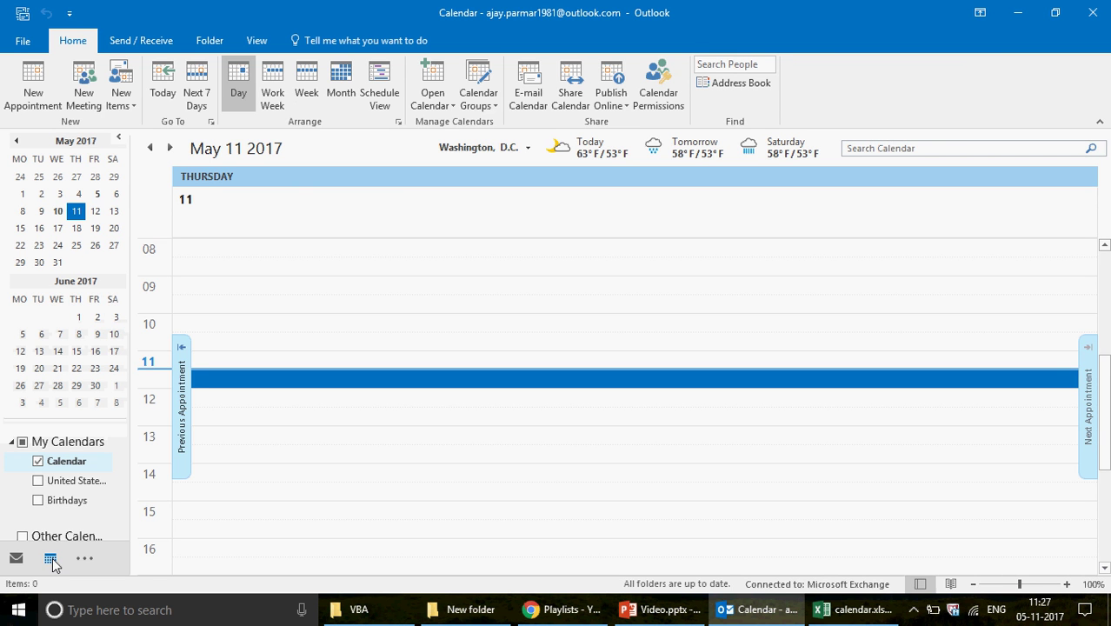
{"action": "left_click", "coordinate": [34, 84]}
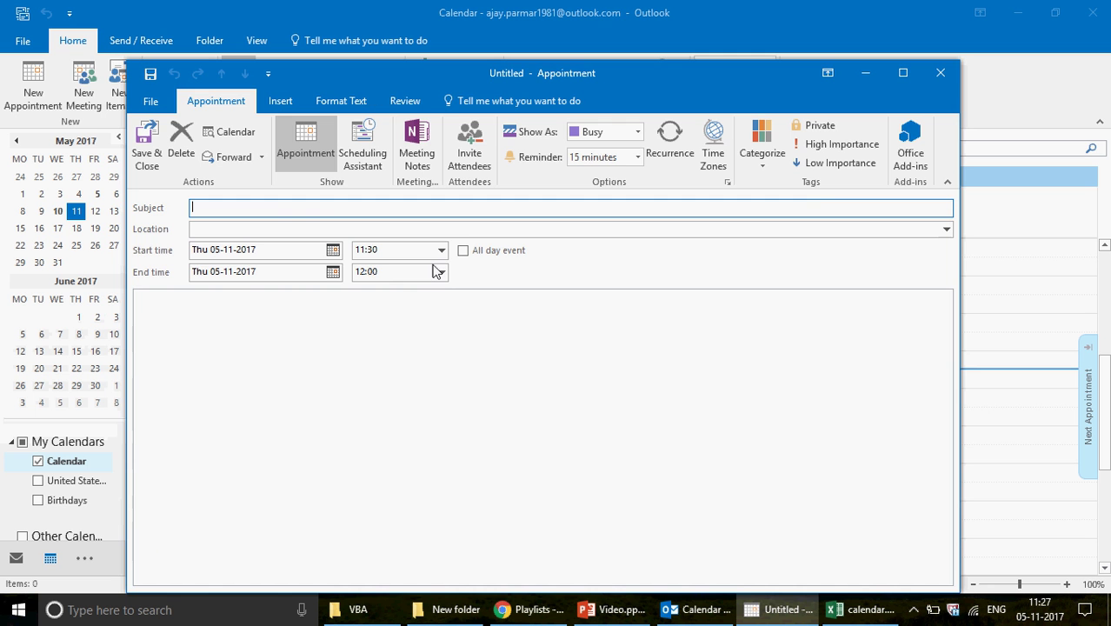
{"action": "left_click", "coordinate": [215, 335]}
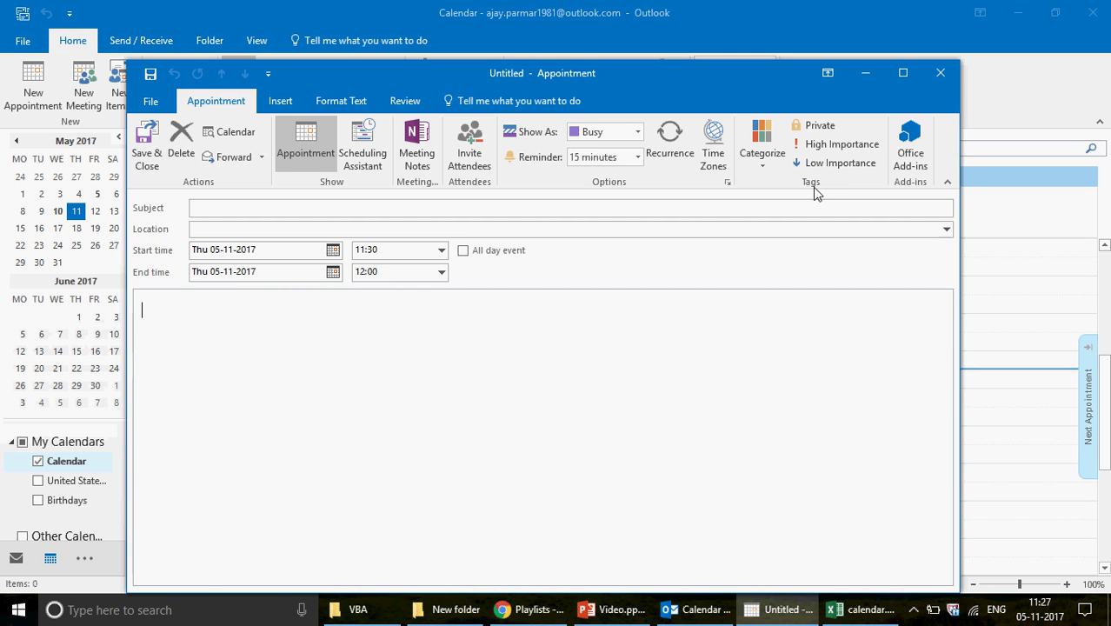
{"action": "left_click", "coordinate": [938, 75]}
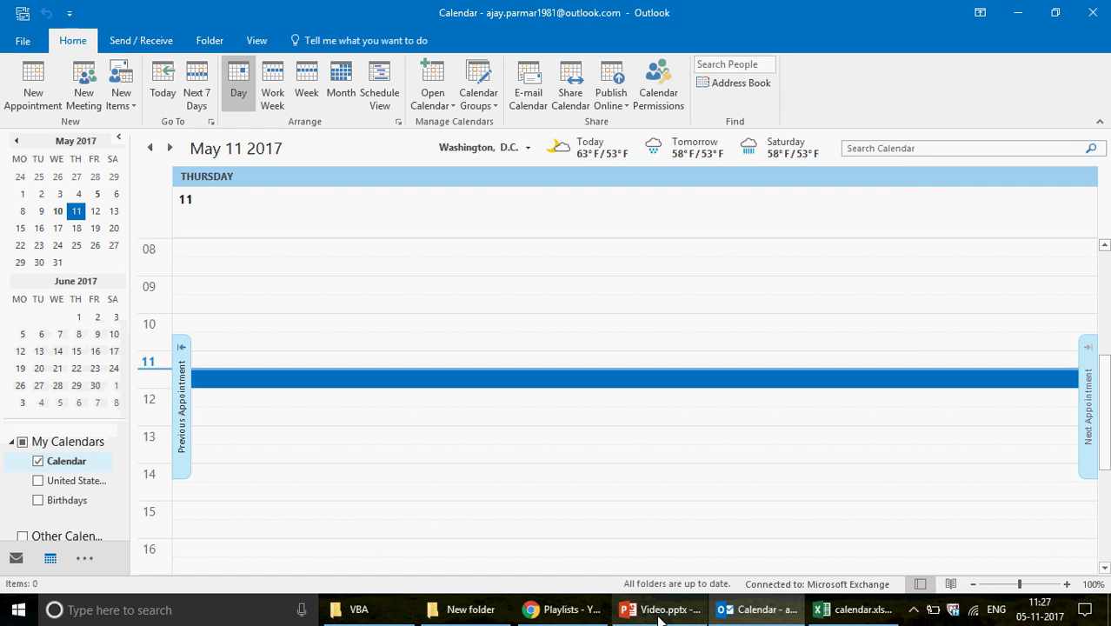
{"action": "left_click", "coordinate": [856, 613]}
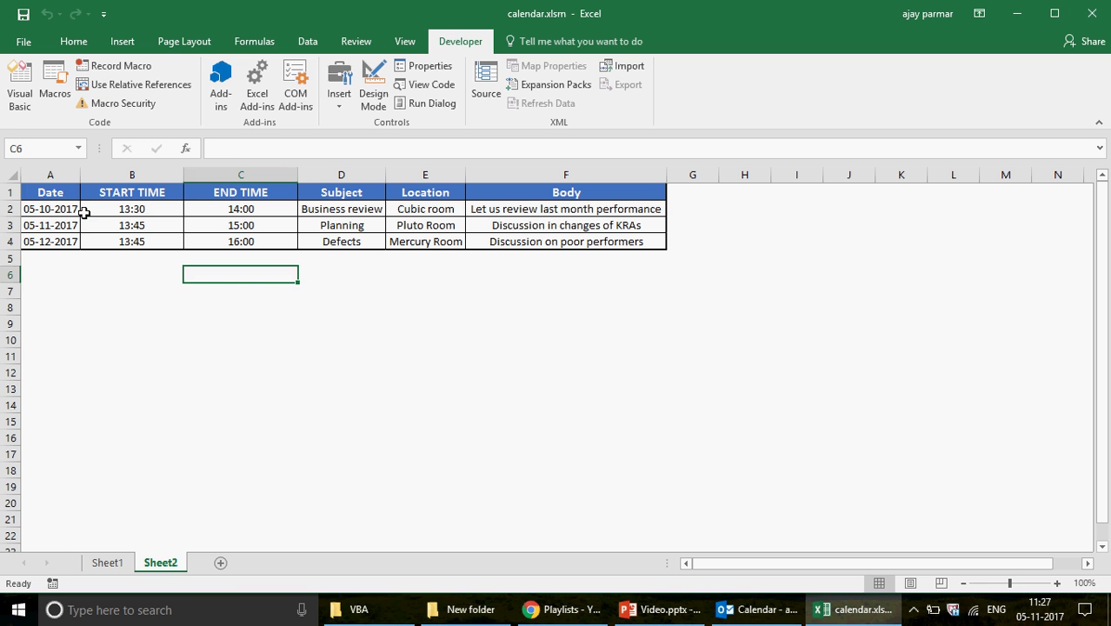
{"action": "left_click", "coordinate": [62, 199]}
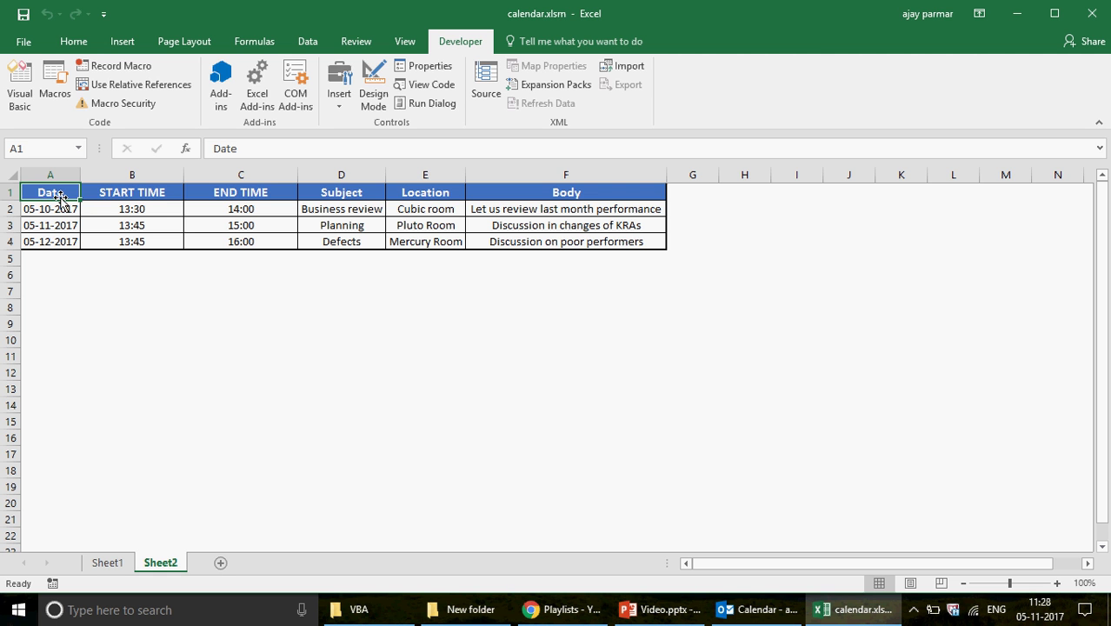
{"action": "left_click", "coordinate": [141, 208]}
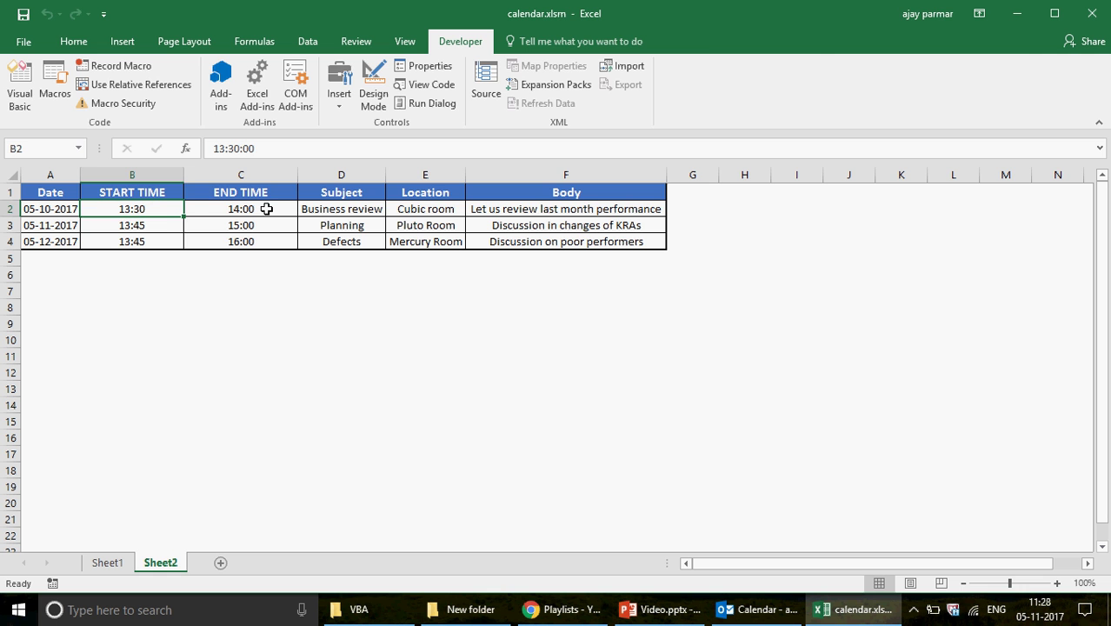
{"action": "left_click", "coordinate": [157, 226]}
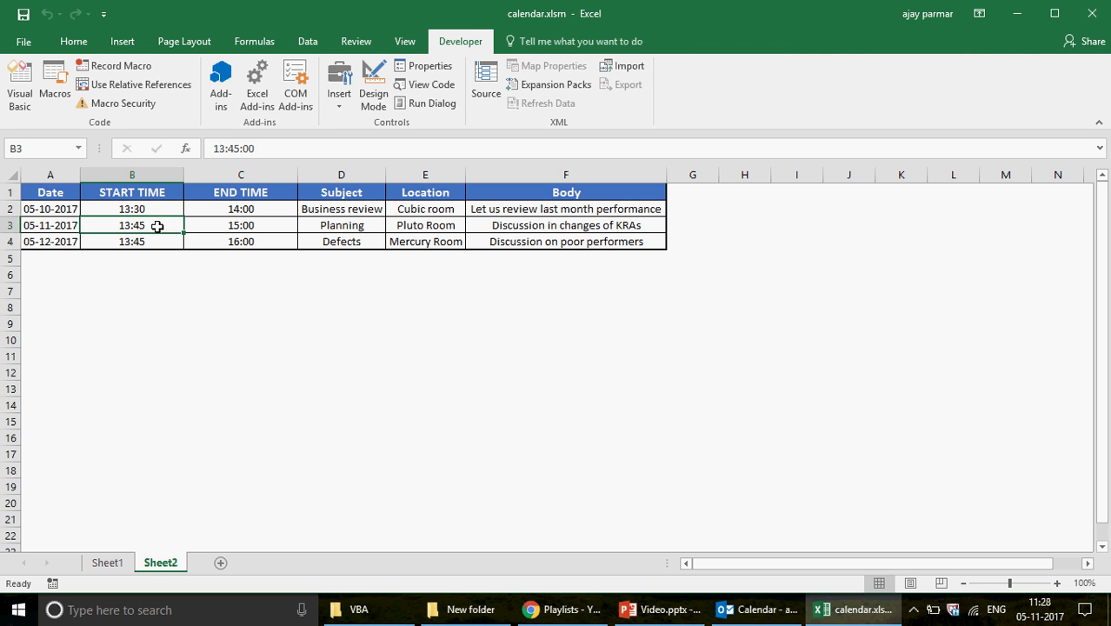
{"action": "left_click", "coordinate": [257, 223]}
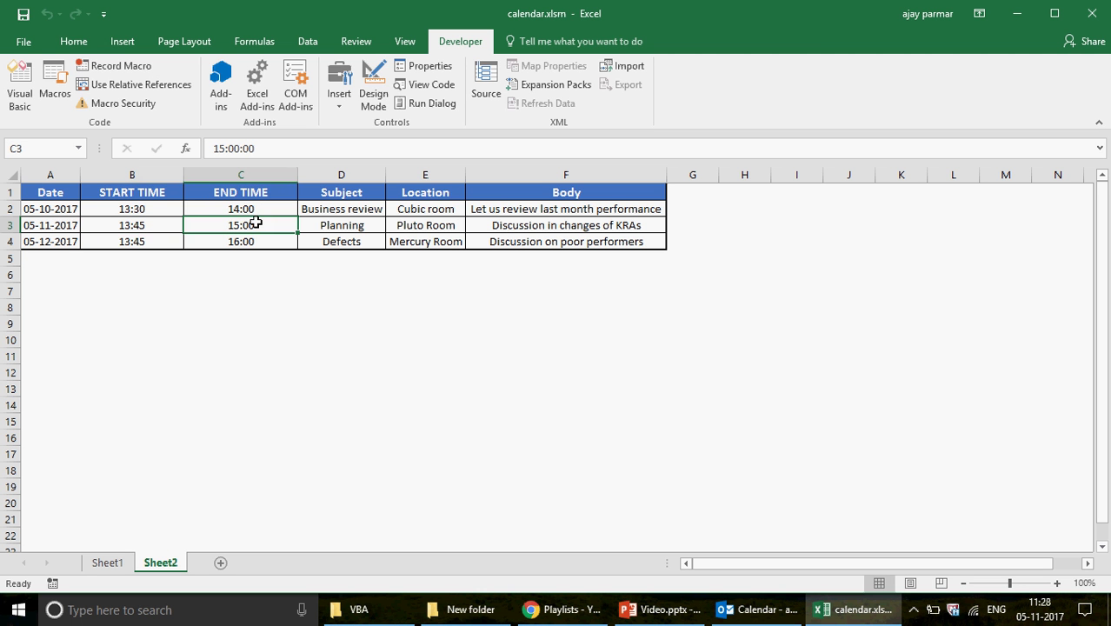
{"action": "left_click", "coordinate": [44, 211]}
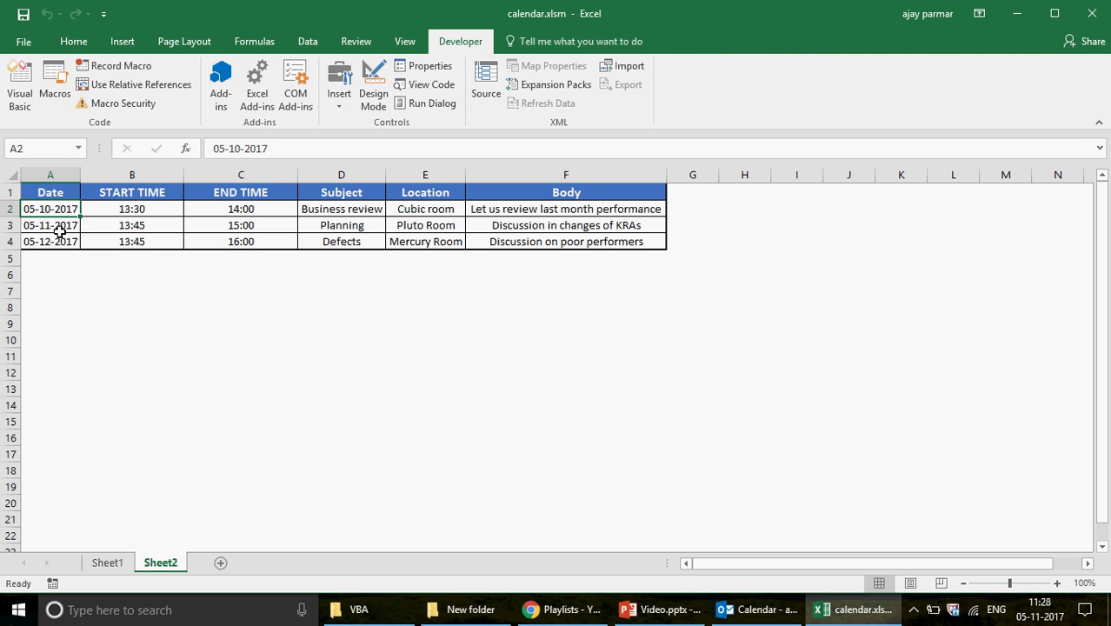
Check that A3 holds the formula =A2+1, which builds on the first date in A2
{"action": "left_click", "coordinate": [59, 231]}
{"action": "key", "text": "Up"}
{"action": "left_click", "coordinate": [60, 231]}
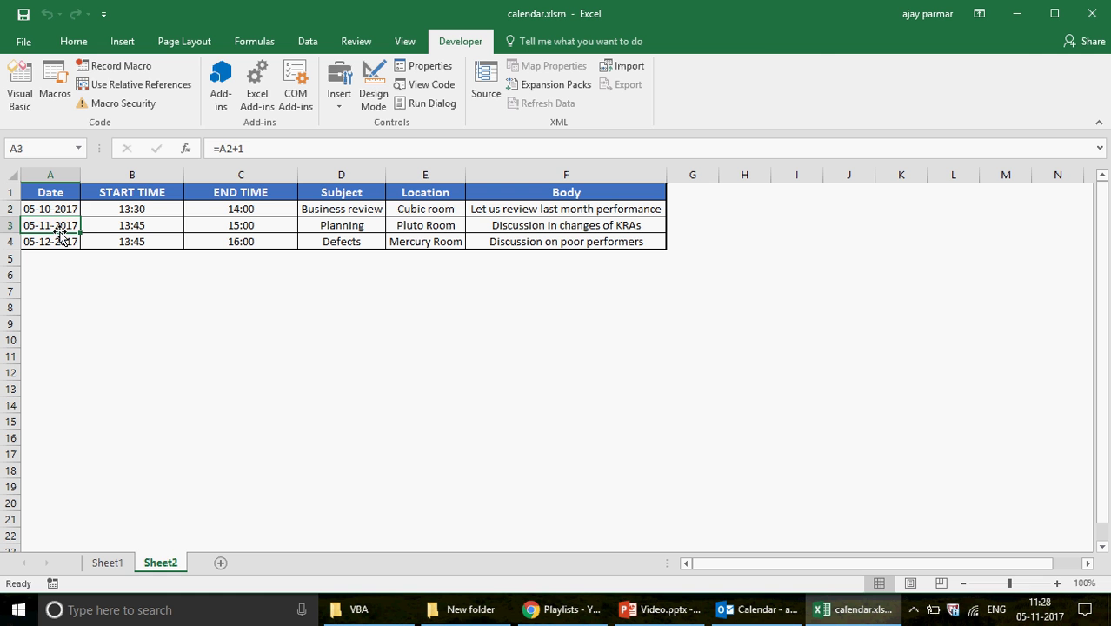
{"action": "key", "text": "Up"}
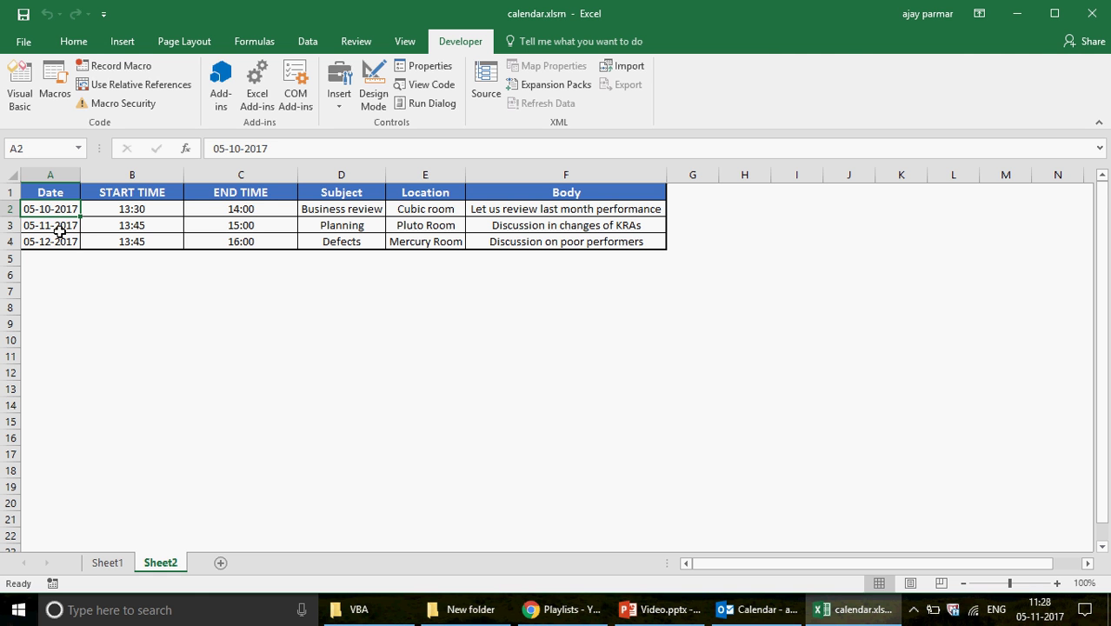
Change A2's date from 05-10-2017 to 05-13-2017
{"action": "left_click", "coordinate": [240, 148]}
{"action": "key", "text": "BackSpace"}
{"action": "type", "text": "3"}
{"action": "key", "text": "Return"}
{"action": "key", "text": "Up"}
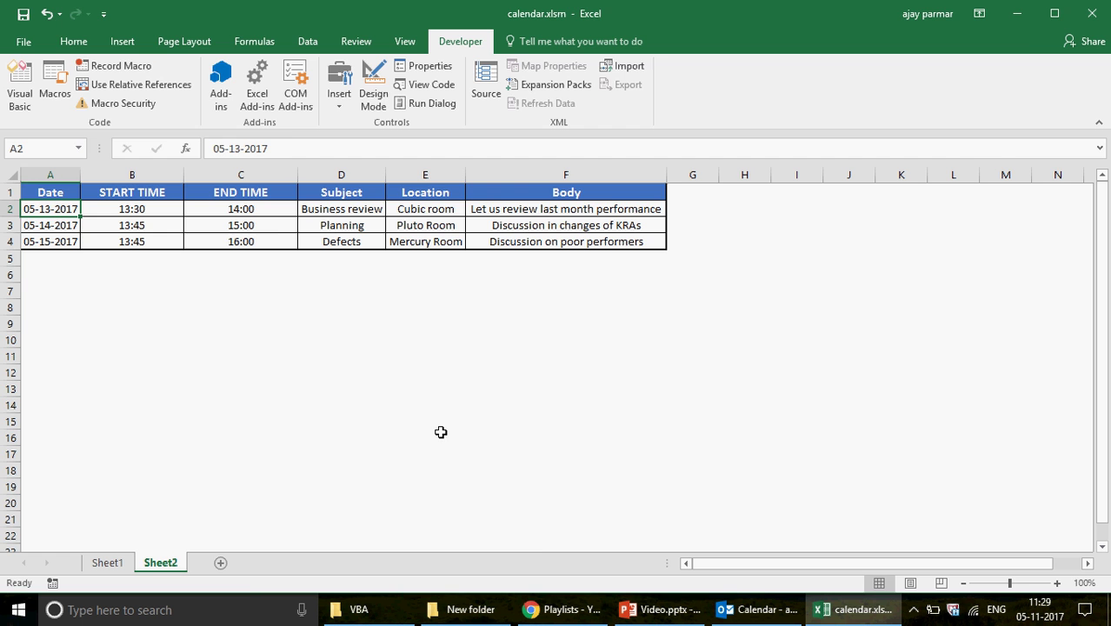
{"action": "left_click", "coordinate": [567, 610]}
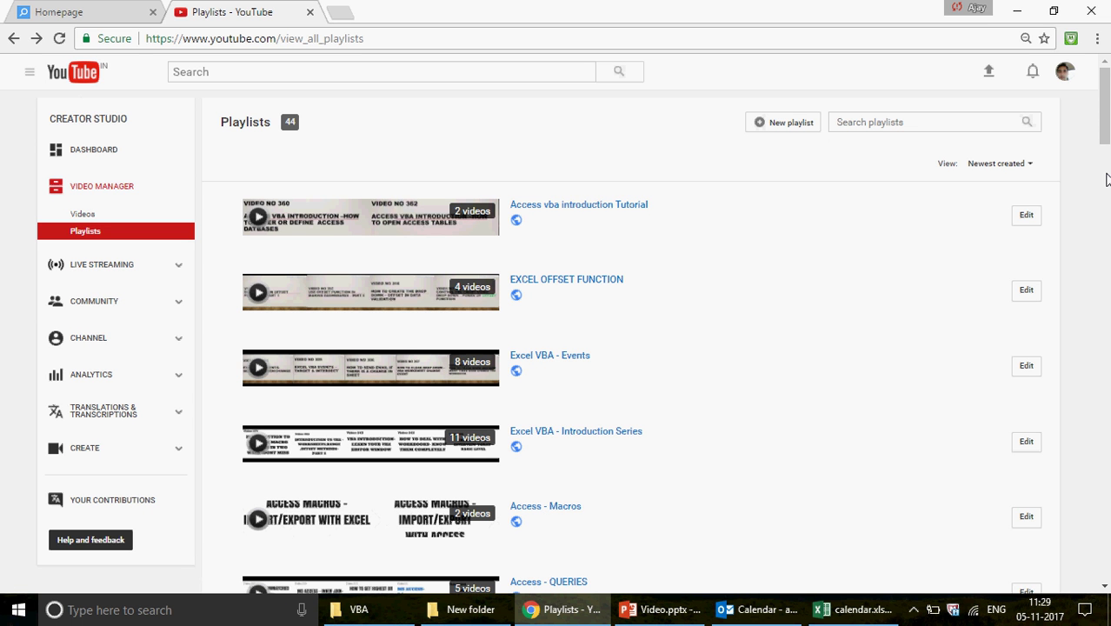
Browse the YouTube playlists and open the 'Excel VBA - Connecting Outlook from Excel' playlist
{"action": "left_click_drag", "start_coordinate": [1104, 126], "coordinate": [1106, 332]}
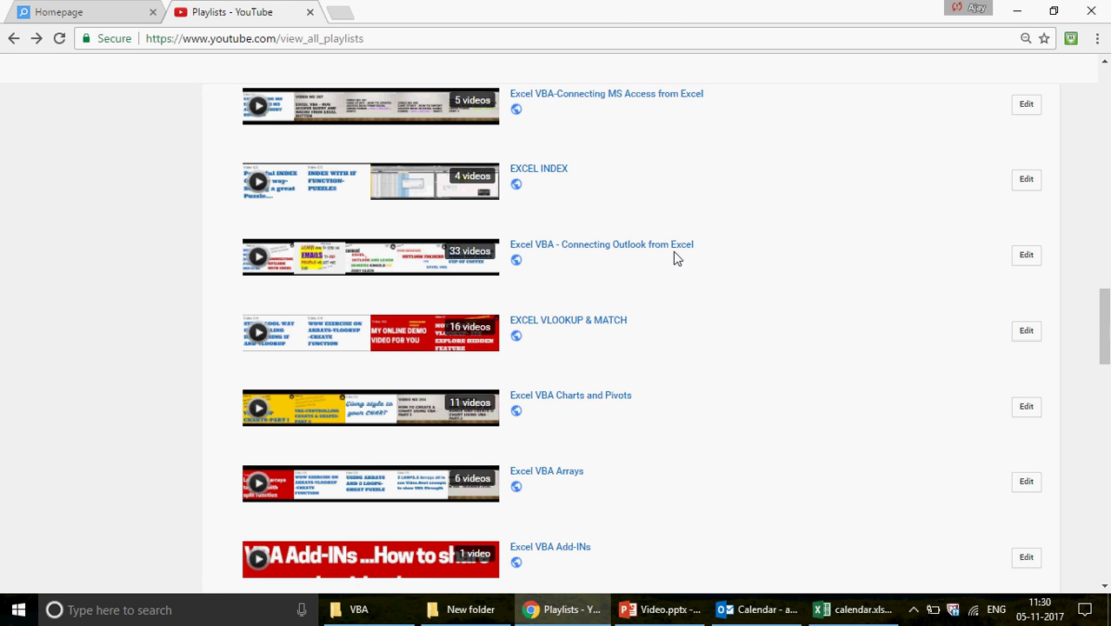
{"action": "left_click", "coordinate": [573, 251]}
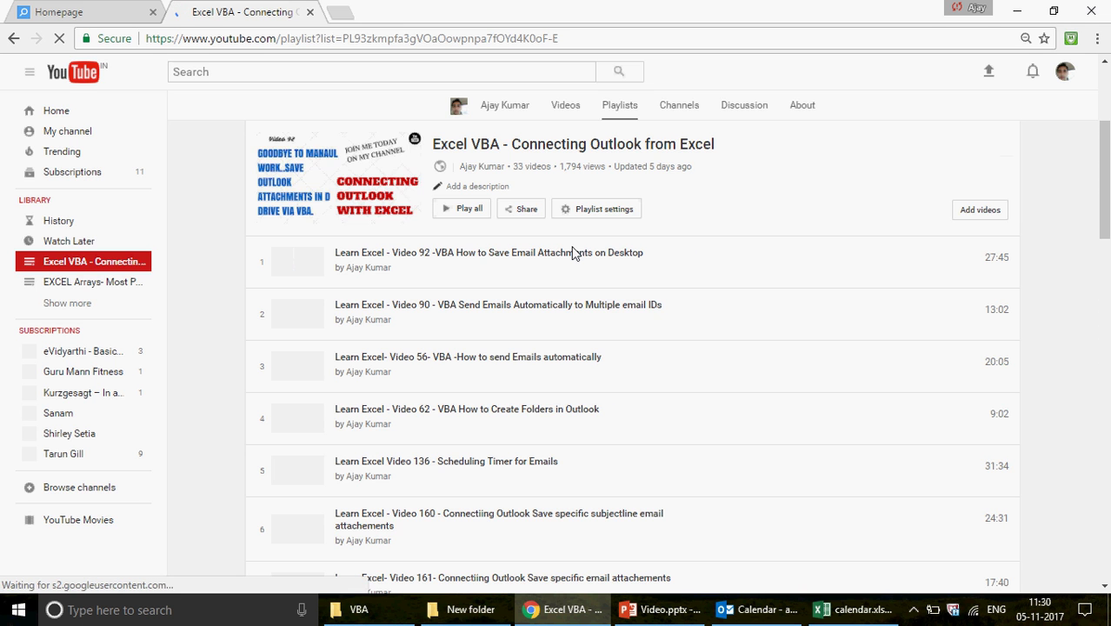
{"action": "left_click", "coordinate": [74, 307]}
{"action": "left_click_drag", "start_coordinate": [1105, 153], "coordinate": [1103, 160]}
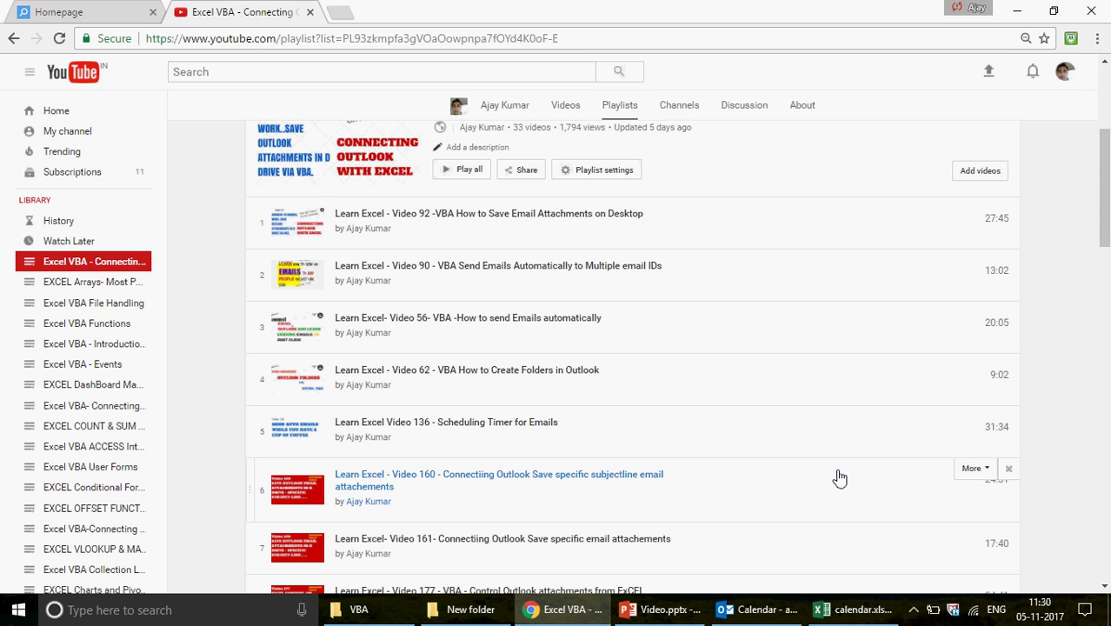
Switch Outlook from the calendar to the mail inbox, then return to the calendar workbook
{"action": "left_click", "coordinate": [784, 615]}
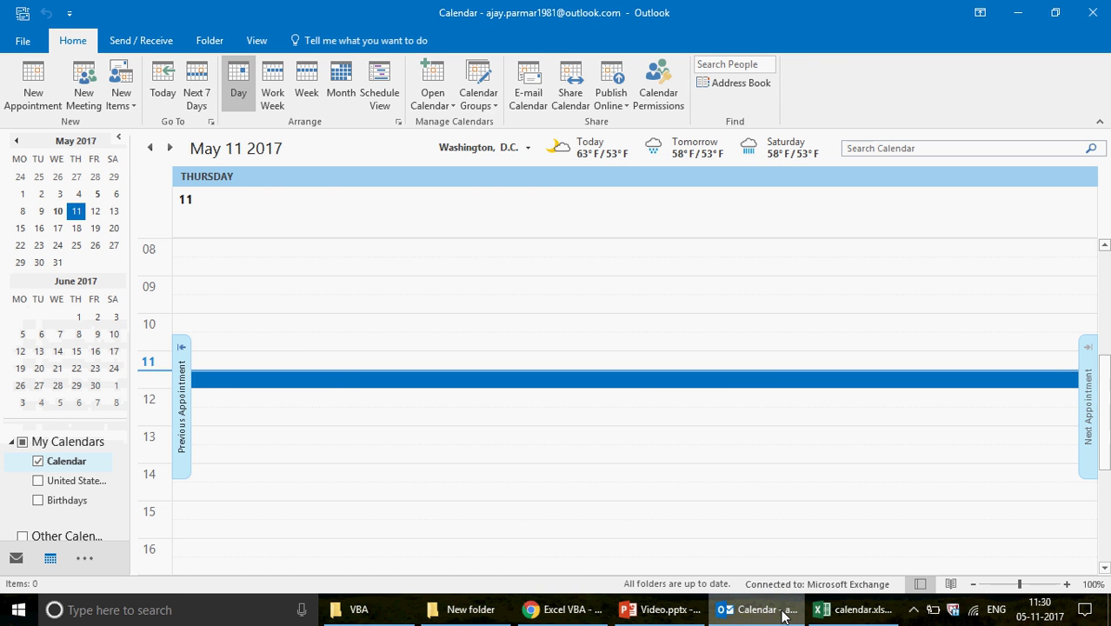
{"action": "left_click", "coordinate": [17, 557]}
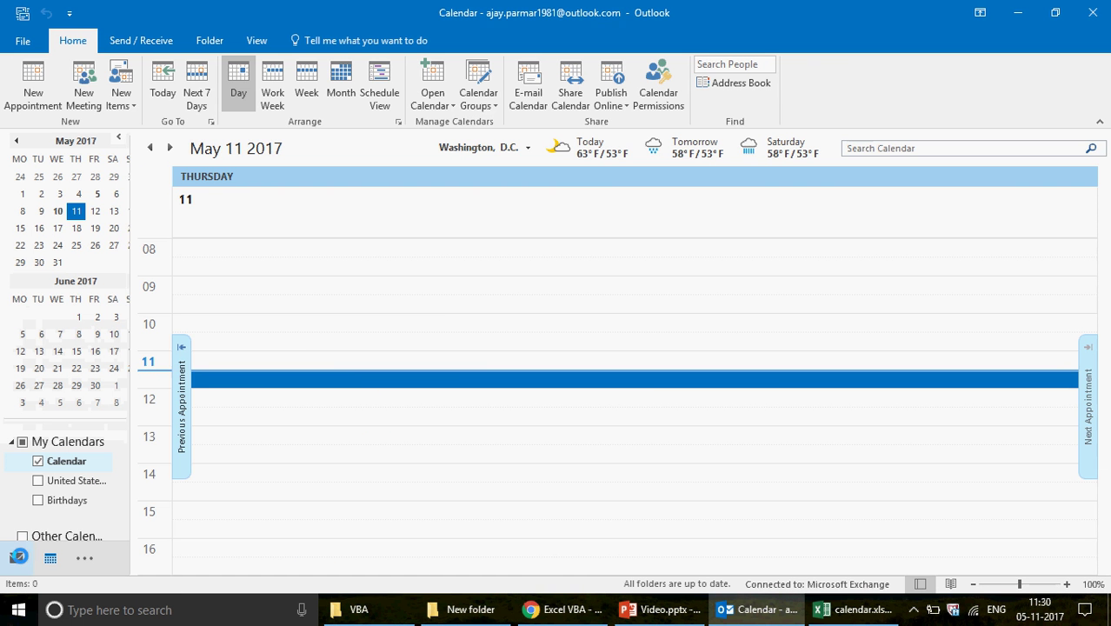
{"action": "left_click", "coordinate": [857, 611]}
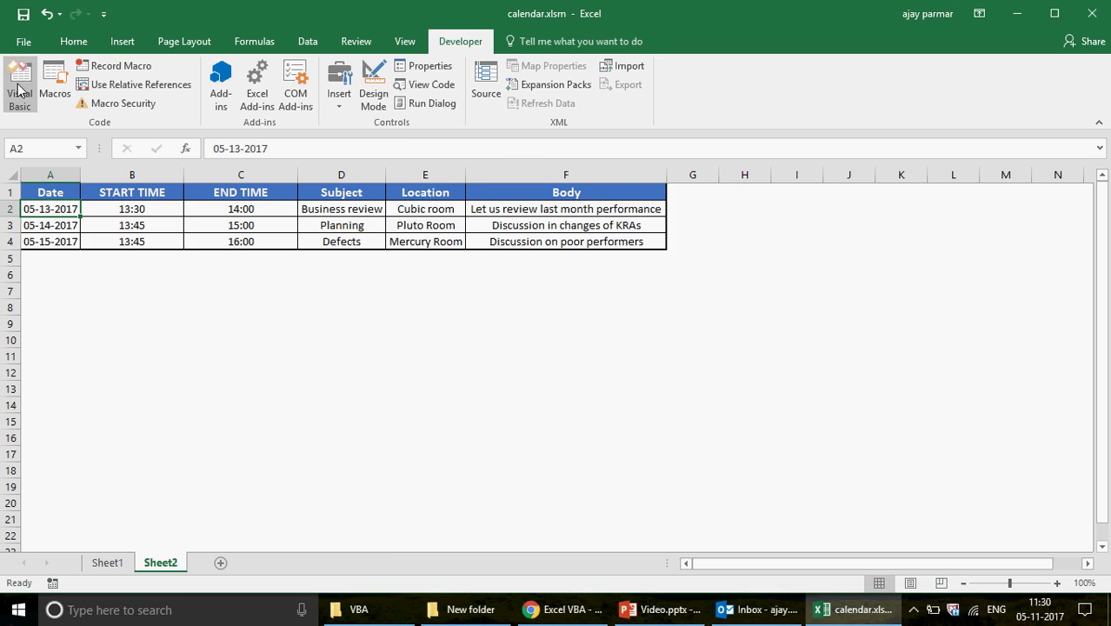
{"action": "left_click", "coordinate": [19, 89]}
Select the With APT…End With block in Module1 and insert a new empty Module4
{"action": "left_click", "coordinate": [579, 133]}
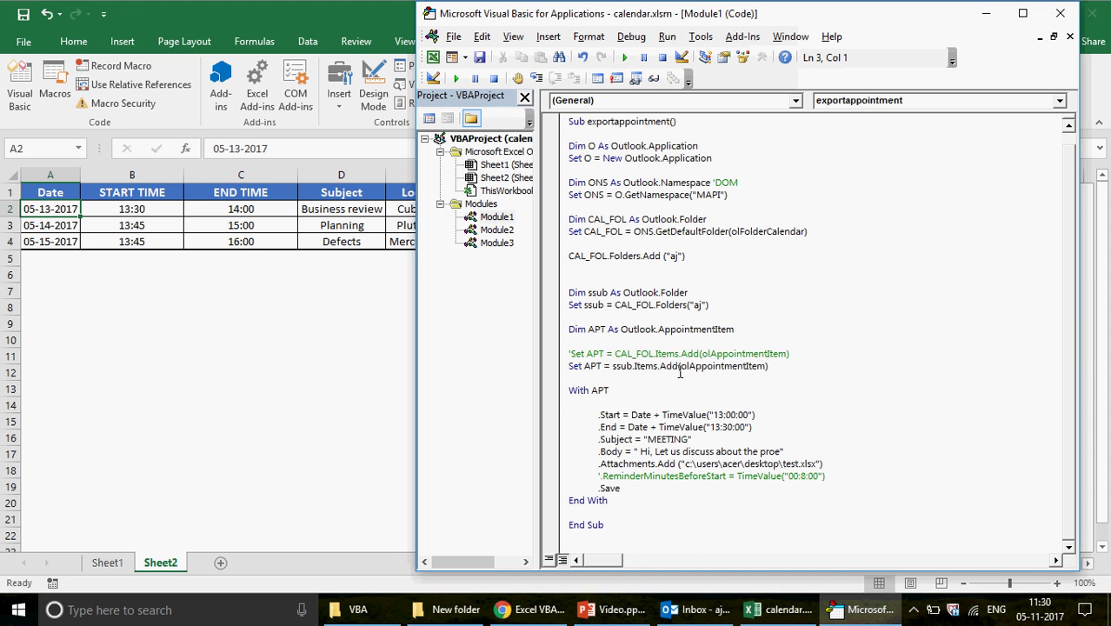
{"action": "left_click", "coordinate": [560, 397]}
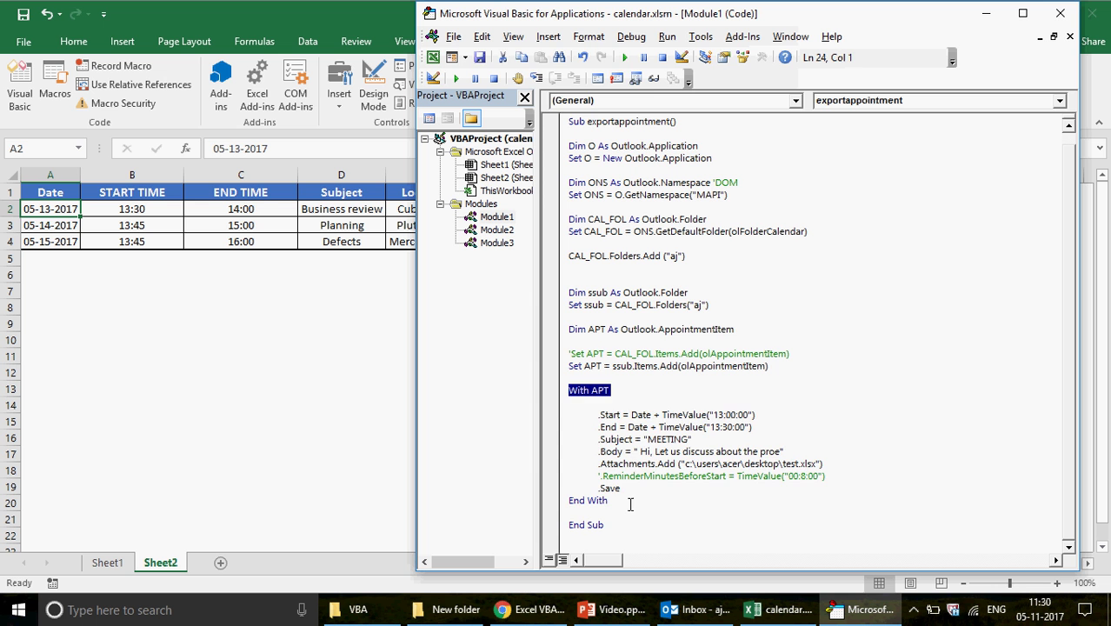
{"action": "left_click", "coordinate": [630, 505], "text": "shift"}
{"action": "left_click", "coordinate": [548, 36]}
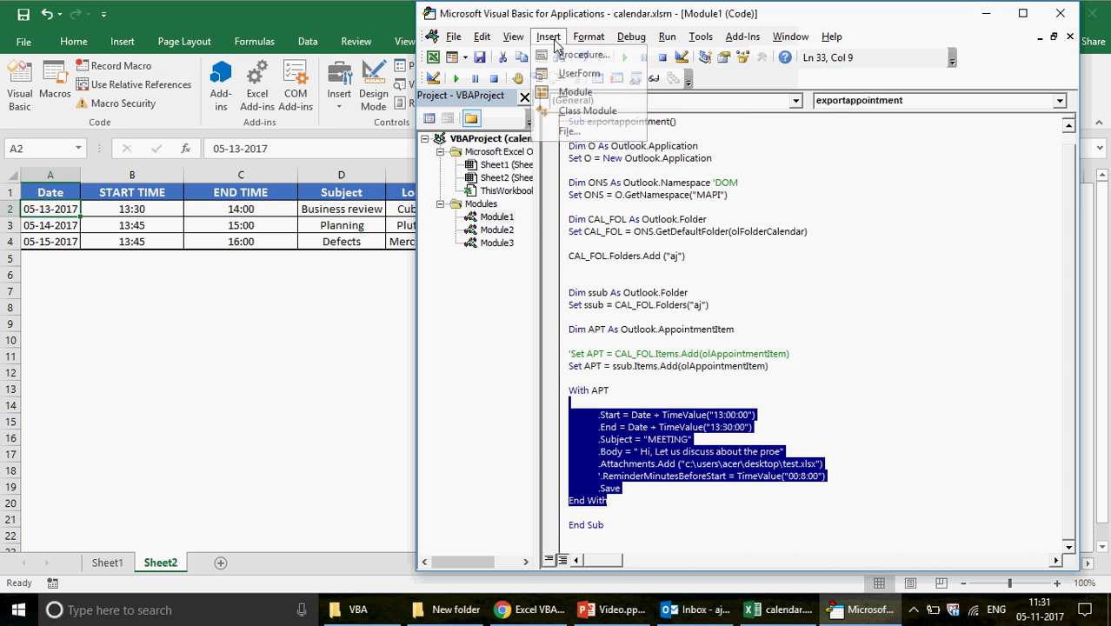
{"action": "left_click", "coordinate": [578, 92]}
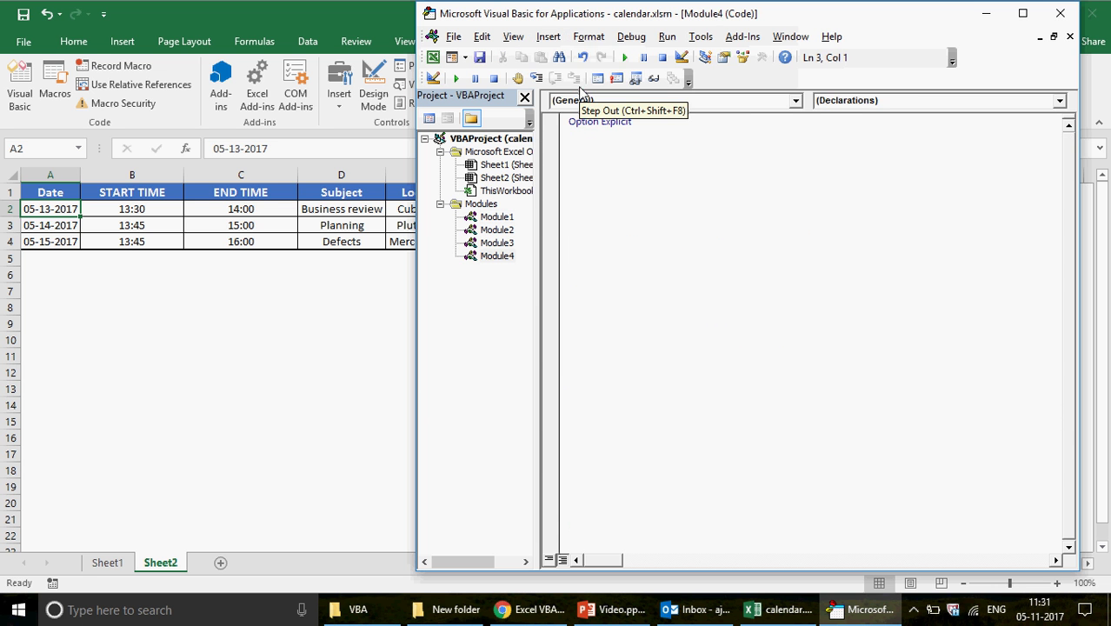
{"action": "left_click", "coordinate": [700, 39]}
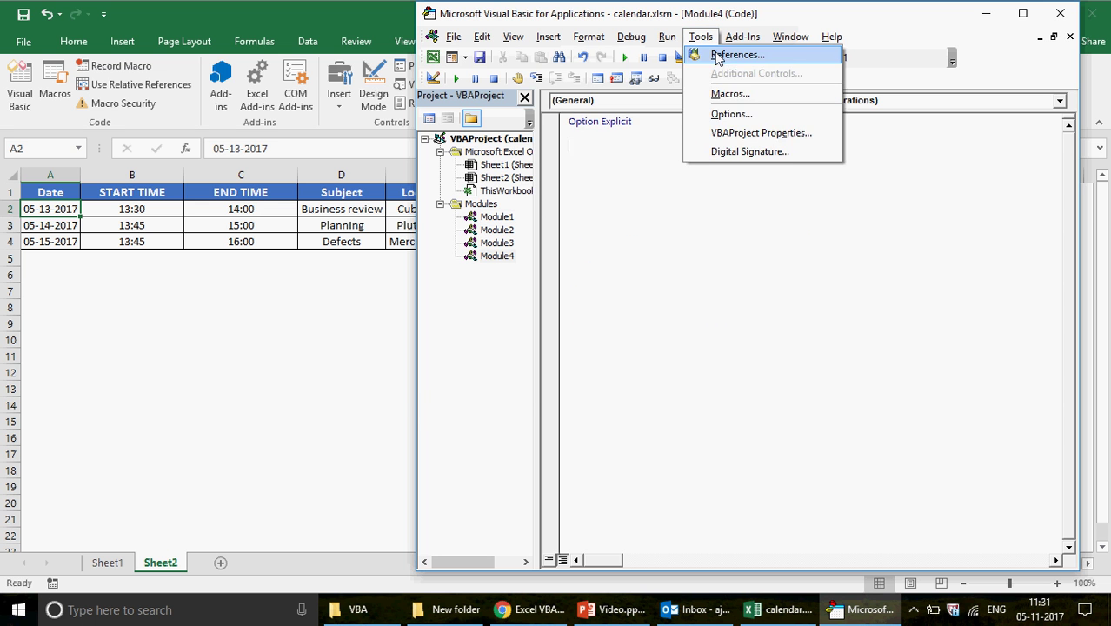
In References, untick and re-tick the Microsoft Outlook 16.0 Object Library
{"action": "left_click", "coordinate": [728, 59]}
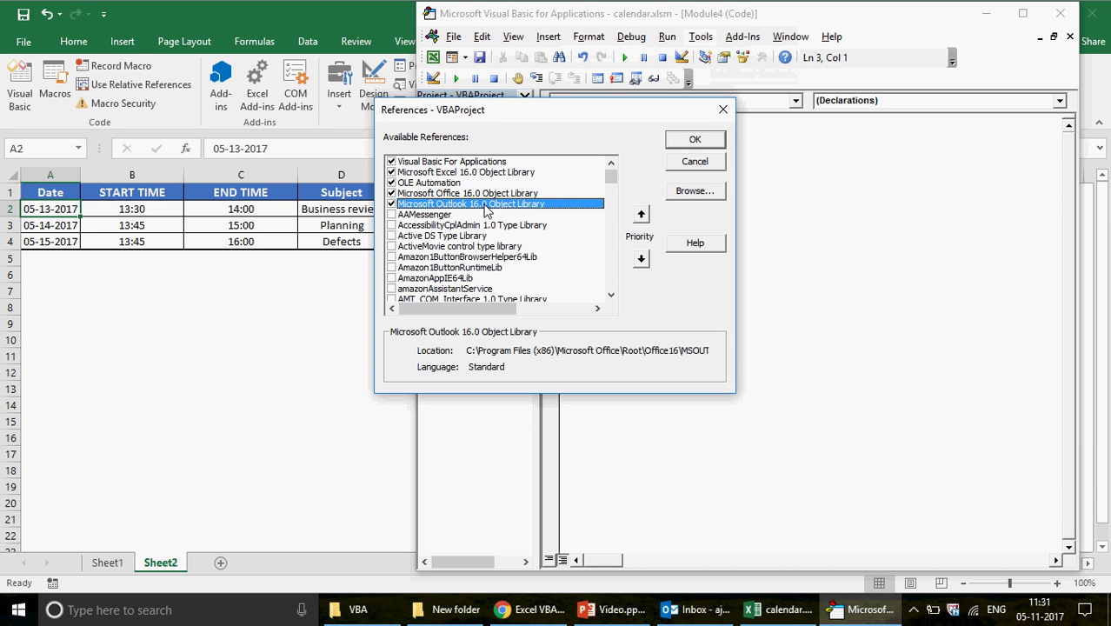
{"action": "left_click", "coordinate": [391, 205]}
{"action": "left_click", "coordinate": [391, 205]}
Scroll down the Available References list toward the Outlook libraries
{"action": "left_click", "coordinate": [468, 228]}
{"action": "key", "text": "m"}
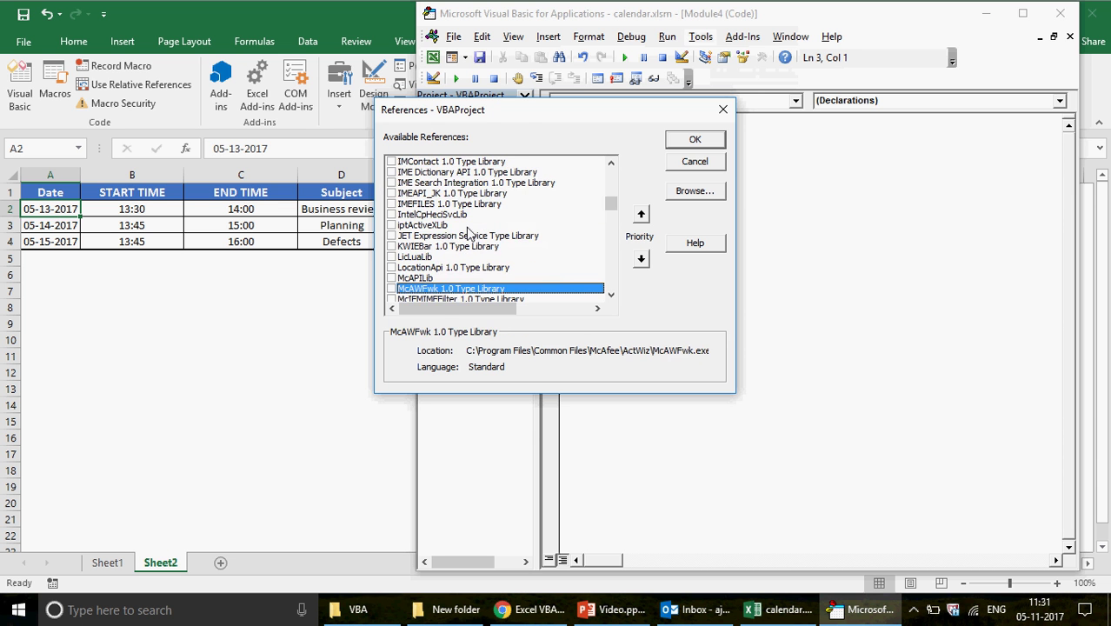
{"action": "key", "text": "Down"}
{"action": "key", "text": "Down"}
{"action": "key", "text": "Down"}
{"action": "key", "text": "Down"}
{"action": "key", "text": "Down"}
{"action": "key", "text": "Down"}
{"action": "key", "text": "Down"}
{"action": "key", "text": "Down"}
{"action": "key", "text": "Down"}
{"action": "key", "text": "Down"}
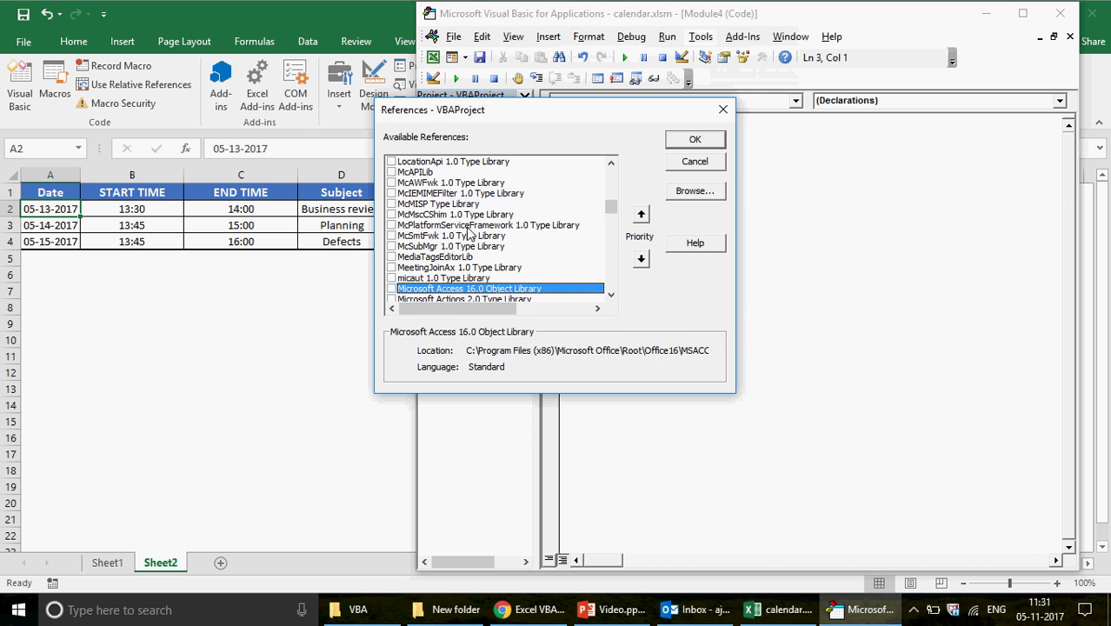
{"action": "key", "text": "Down"}
{"action": "key", "text": "Down"}
{"action": "key", "text": "Down"}
{"action": "key", "text": "Down"}
{"action": "key", "text": "Down"}
{"action": "key", "text": "Down"}
{"action": "key", "text": "Down"}
{"action": "key", "text": "Down"}
{"action": "key", "text": "Down"}
{"action": "key", "text": "Down"}
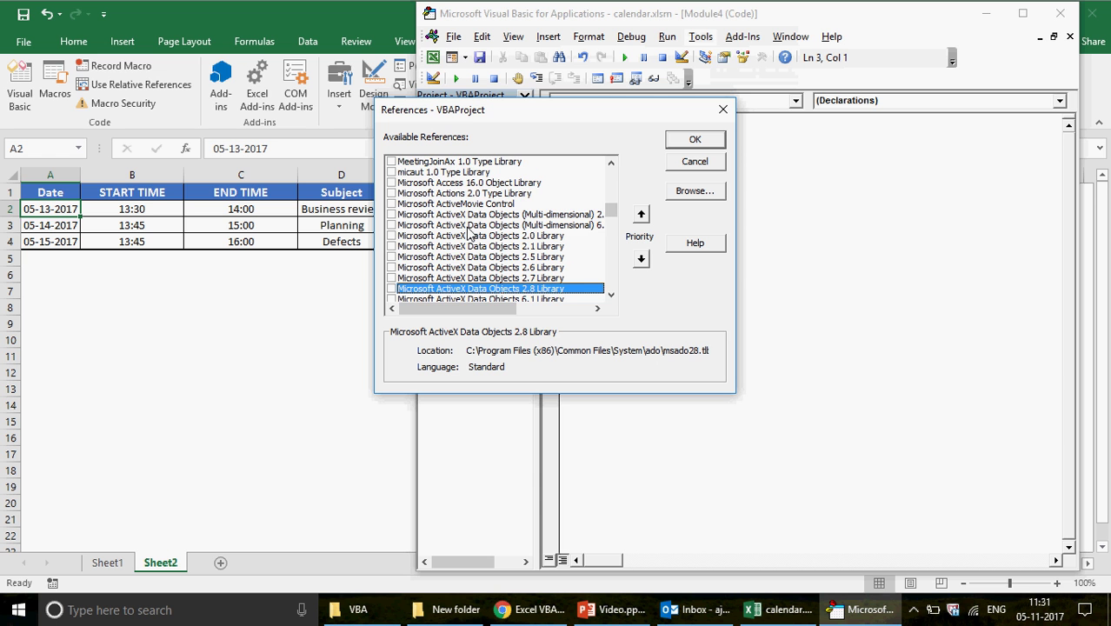
{"action": "key", "text": "Down"}
{"action": "key", "text": "Down"}
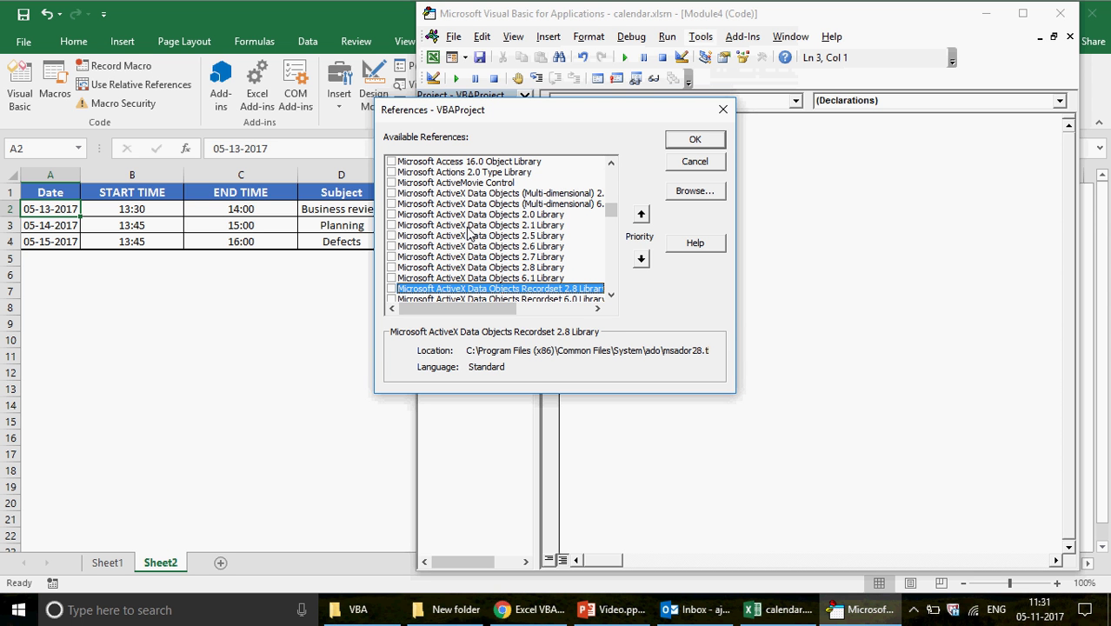
{"action": "key", "text": "Down"}
{"action": "key", "text": "Page_Down"}
{"action": "key", "text": "Page_Down"}
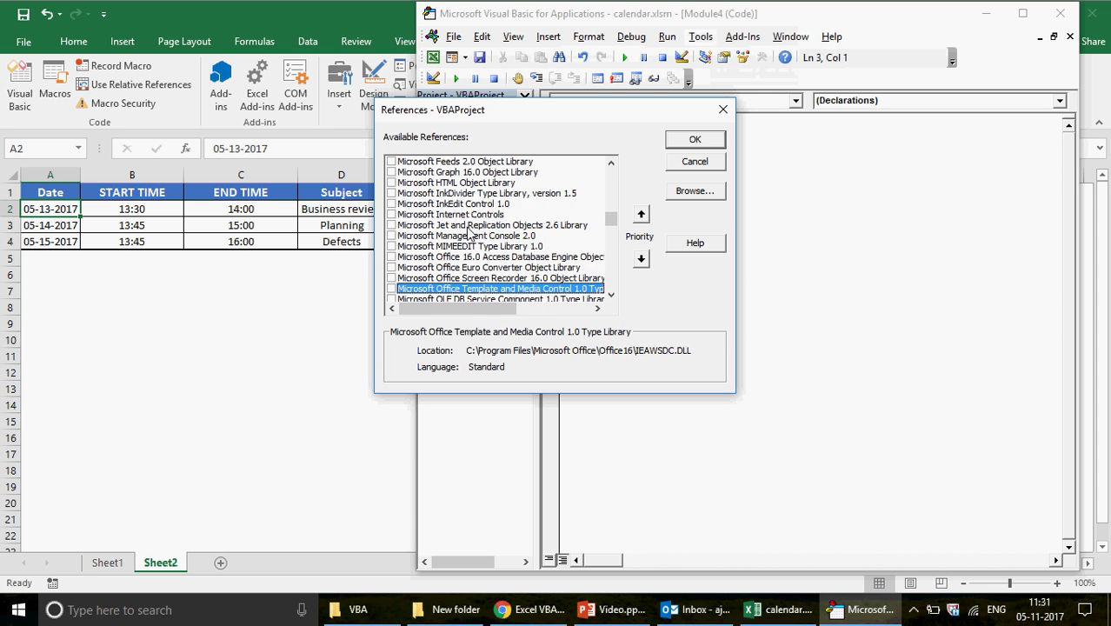
{"action": "key", "text": "Down"}
{"action": "key", "text": "Down"}
{"action": "key", "text": "Down"}
{"action": "key", "text": "Down"}
{"action": "key", "text": "Down"}
{"action": "key", "text": "Down"}
{"action": "key", "text": "Down"}
{"action": "key", "text": "Down"}
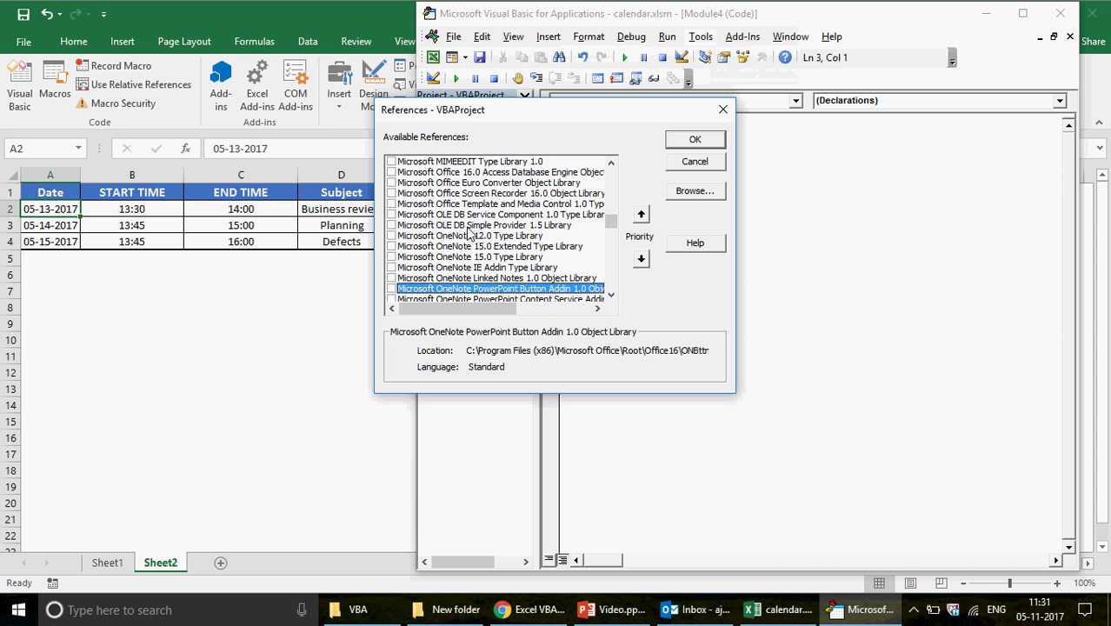
{"action": "key", "text": "Down"}
{"action": "key", "text": "Down"}
{"action": "key", "text": "Down"}
{"action": "key", "text": "Down"}
{"action": "key", "text": "Down"}
Tick and untick Outlook Social Provider Extensibility, then select the Outlook 16.0 Object Library entry
{"action": "left_click", "coordinate": [391, 288]}
{"action": "left_click", "coordinate": [391, 289]}
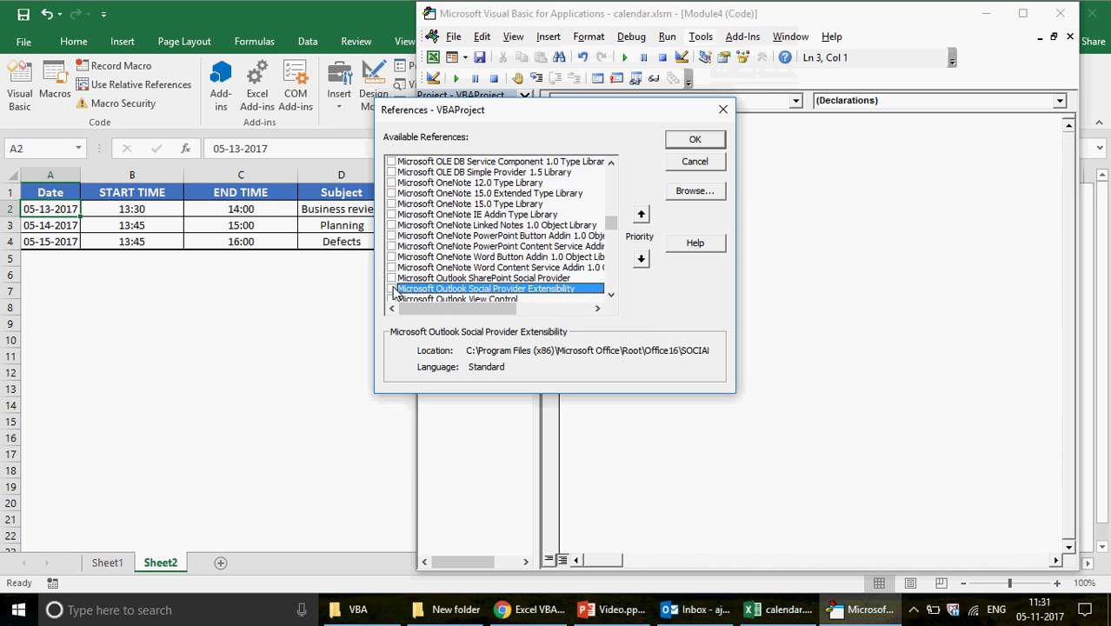
{"action": "left_click_drag", "start_coordinate": [611, 223], "coordinate": [611, 172]}
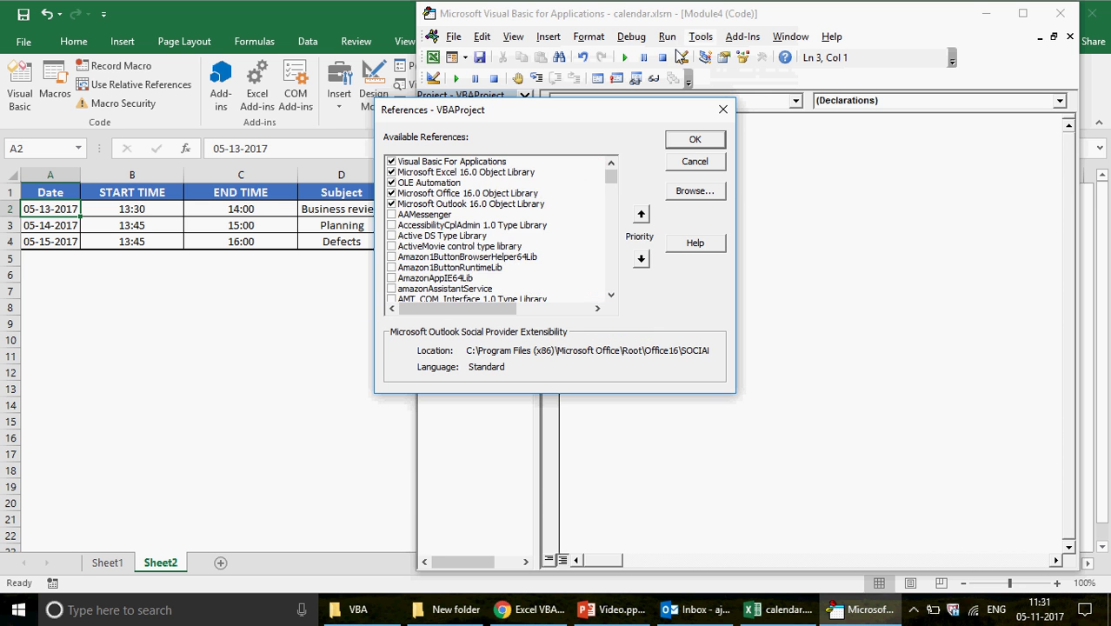
{"action": "left_click", "coordinate": [493, 205]}
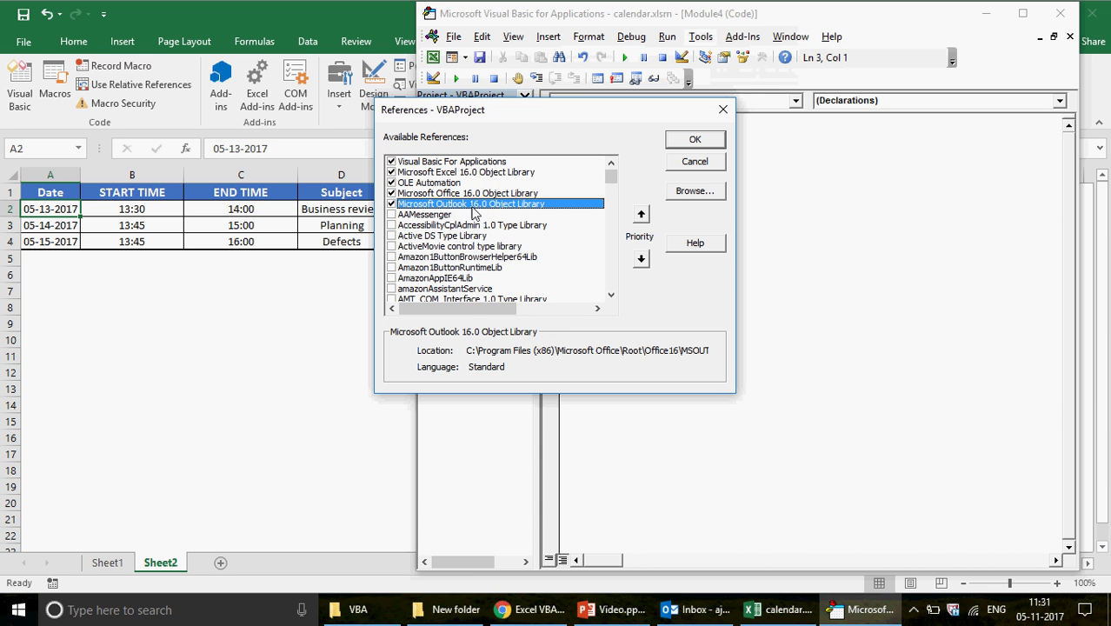